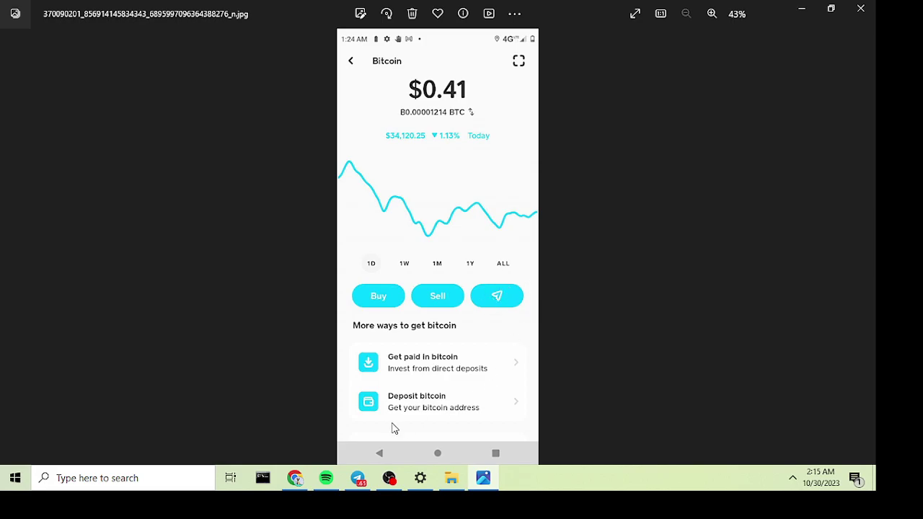
- Return to SafeTrade's home page and open PROFILE, showing Level 1 verification and two-factor enabled
click(293, 480)
scroll(333, 268, up, 3)
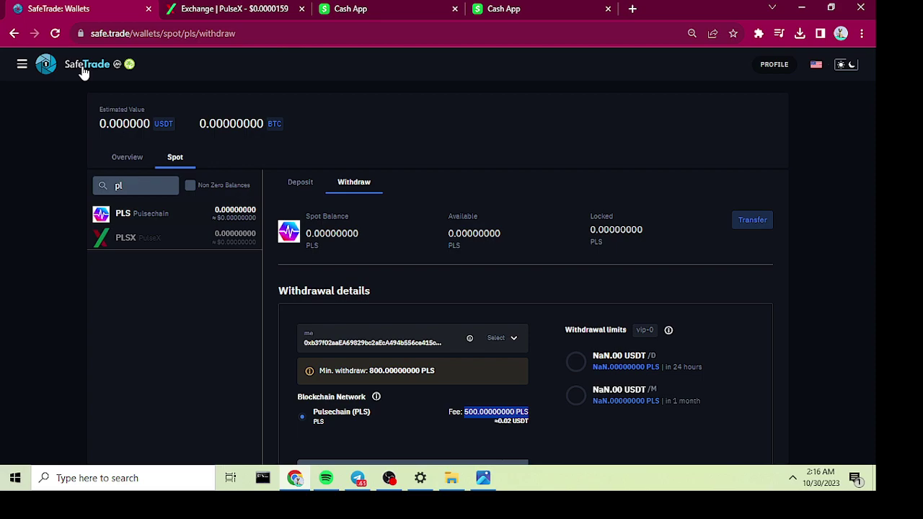
click(83, 70)
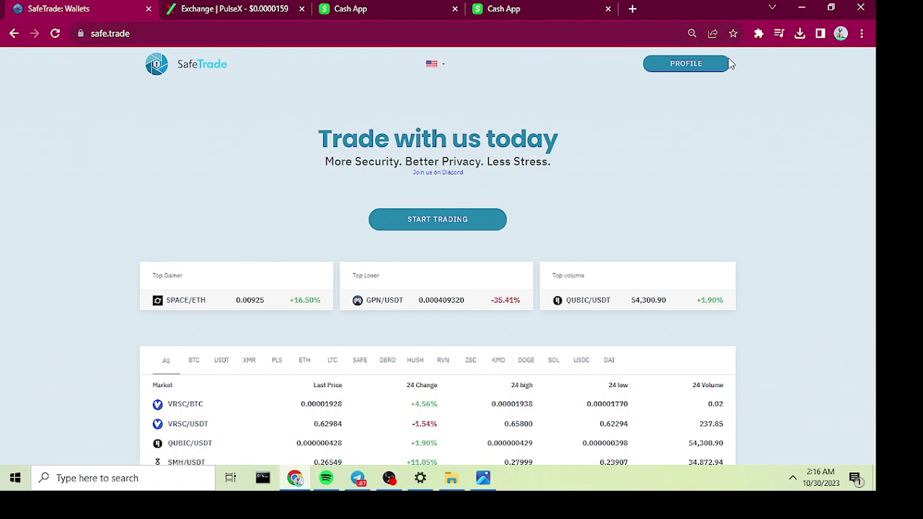
click(686, 62)
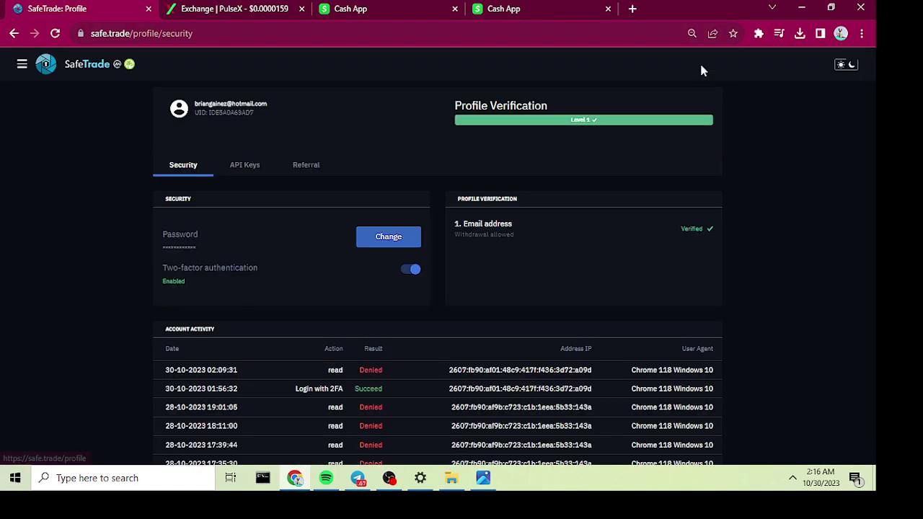
- Search 'btc' in the Spot wallets and open the BTC deposit details
click(21, 64)
click(44, 144)
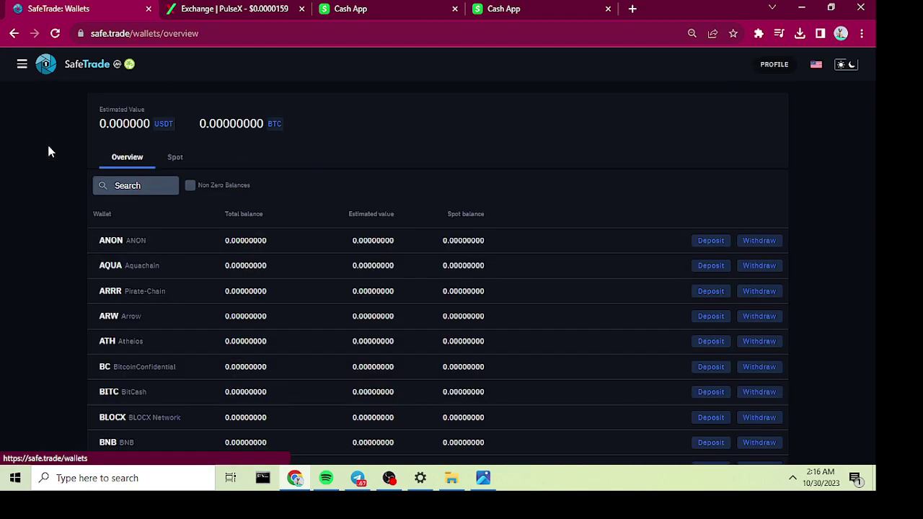
click(183, 162)
click(166, 185)
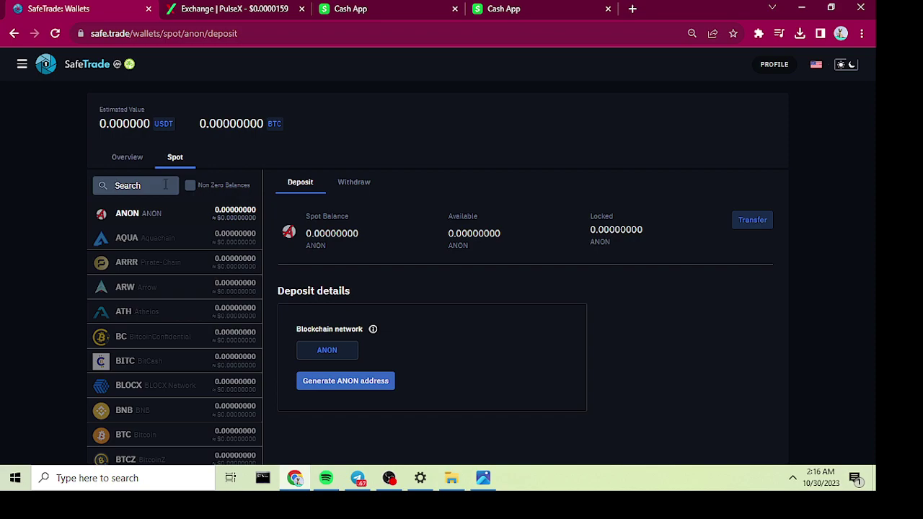
text(btc)
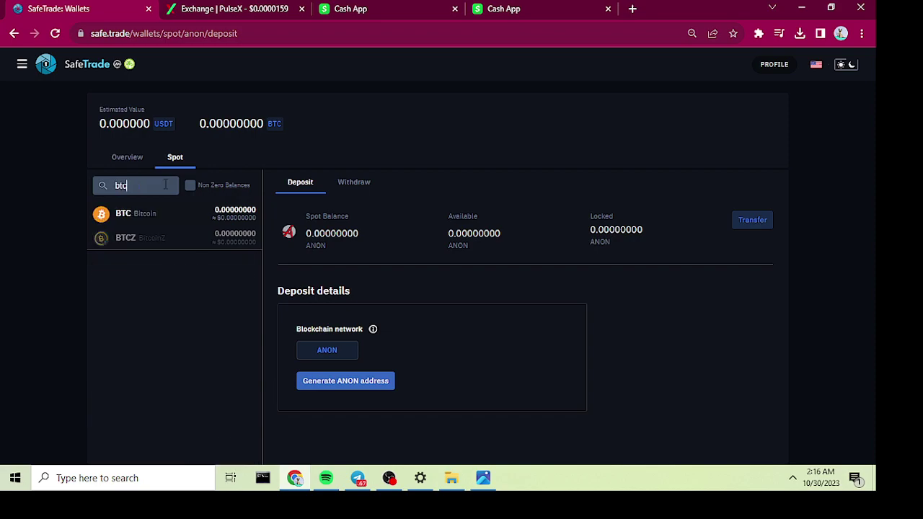
click(129, 218)
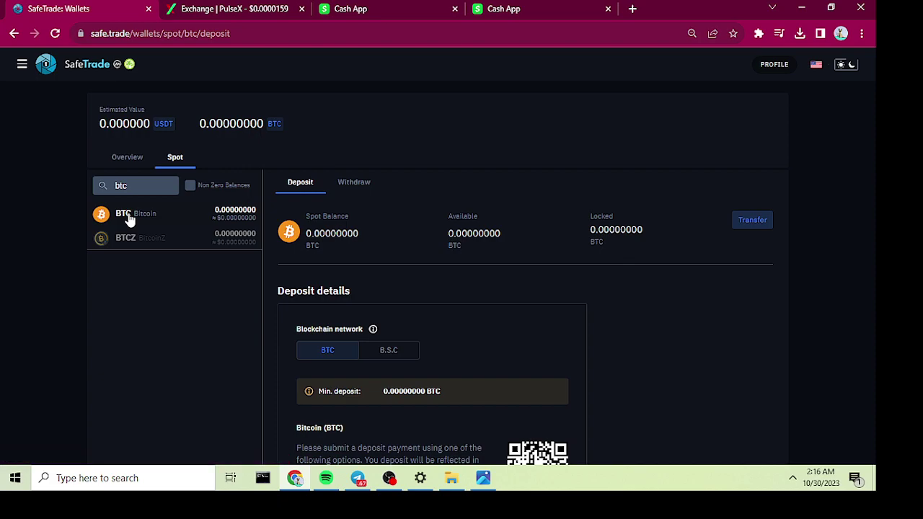
- Copy the BTC deposit address and switch to the Cash App tab
scroll(502, 280, down, 2)
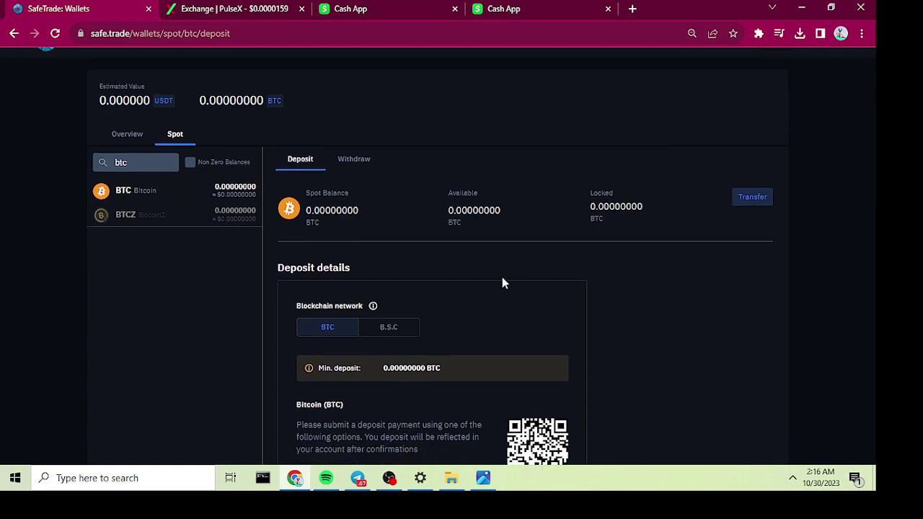
scroll(406, 289, down, 2)
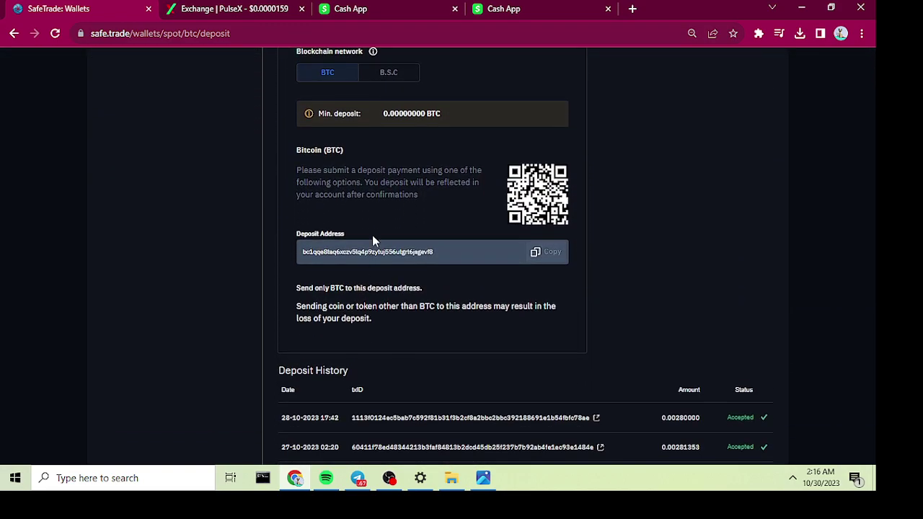
scroll(372, 234, down, 1)
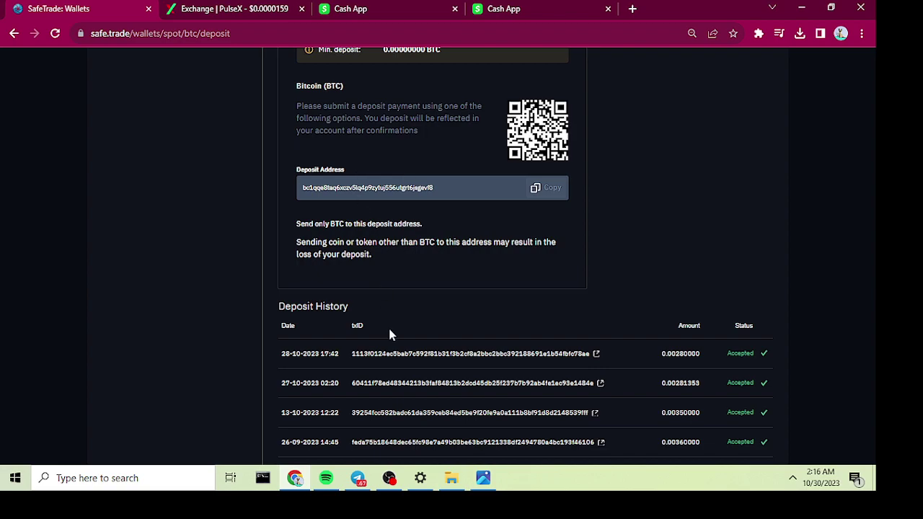
scroll(389, 335, down, 2)
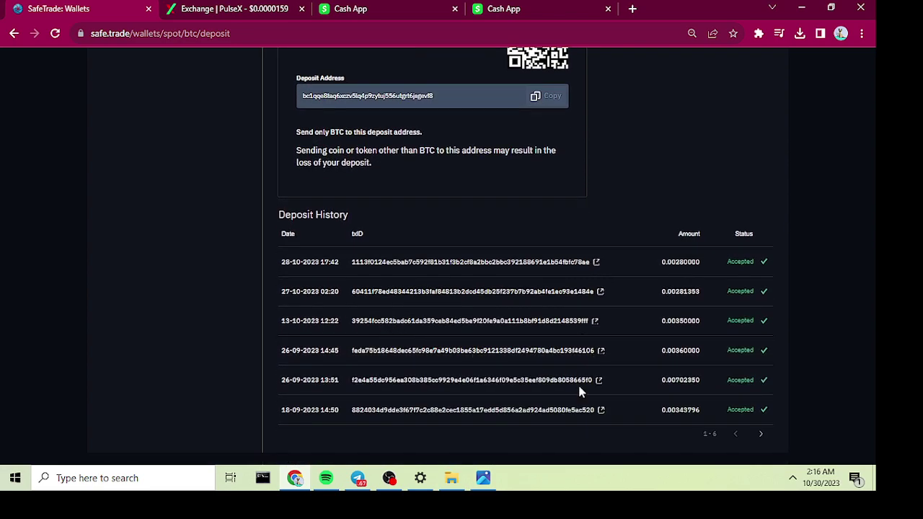
scroll(564, 305, up, 3)
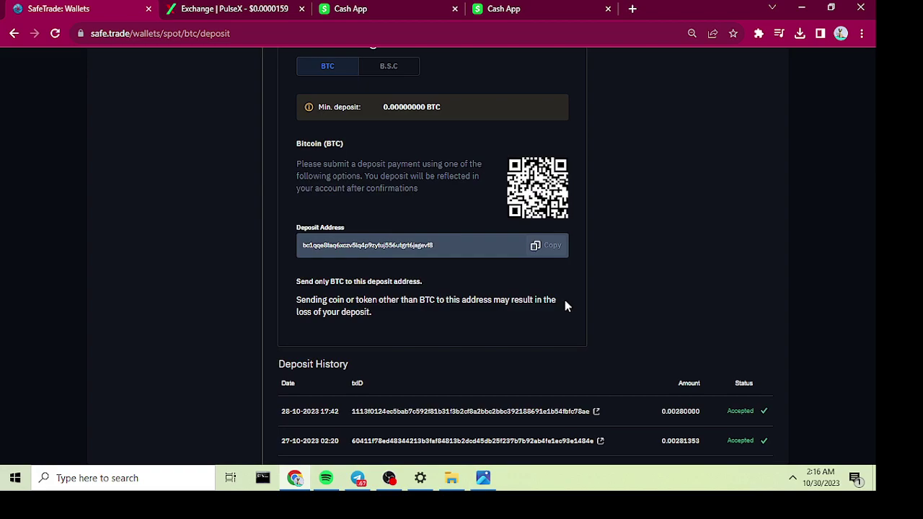
scroll(541, 313, up, 2)
scroll(537, 339, down, 2)
scroll(429, 267, up, 2)
scroll(433, 282, up, 2)
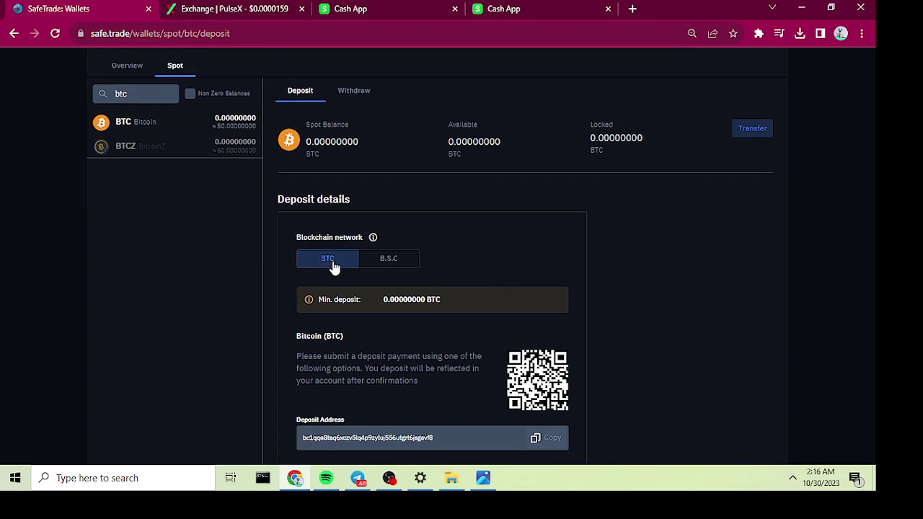
scroll(427, 410, down, 2)
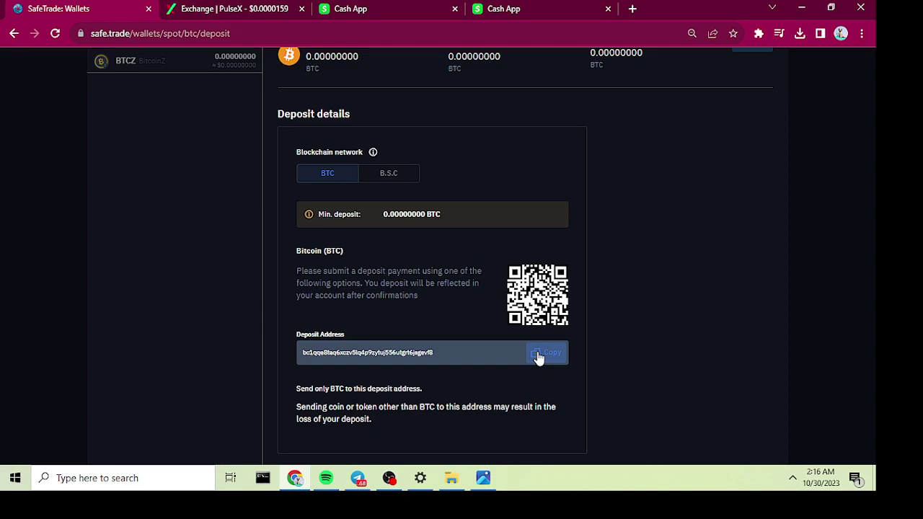
click(538, 354)
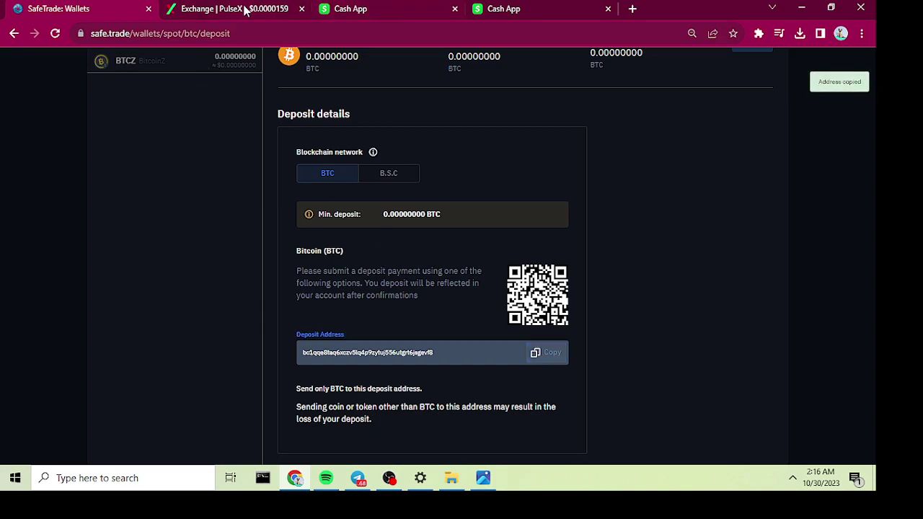
click(387, 12)
click(511, 10)
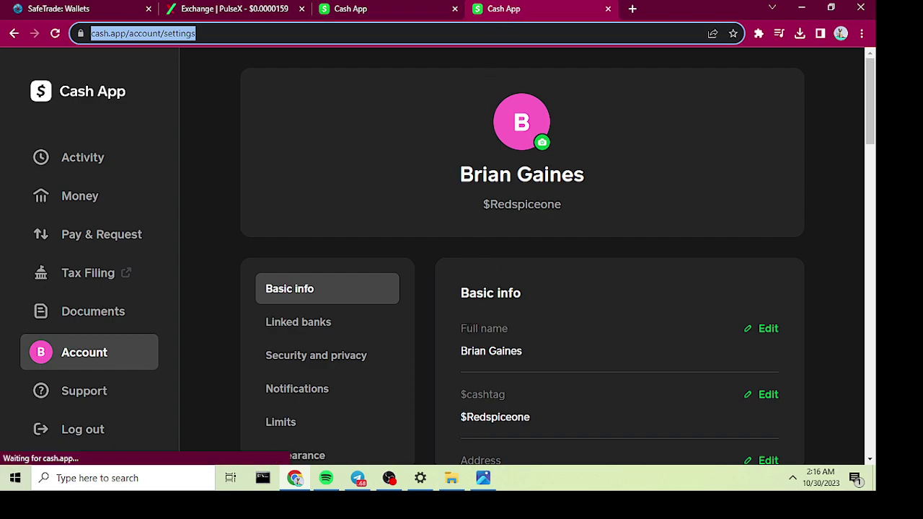
click(483, 482)
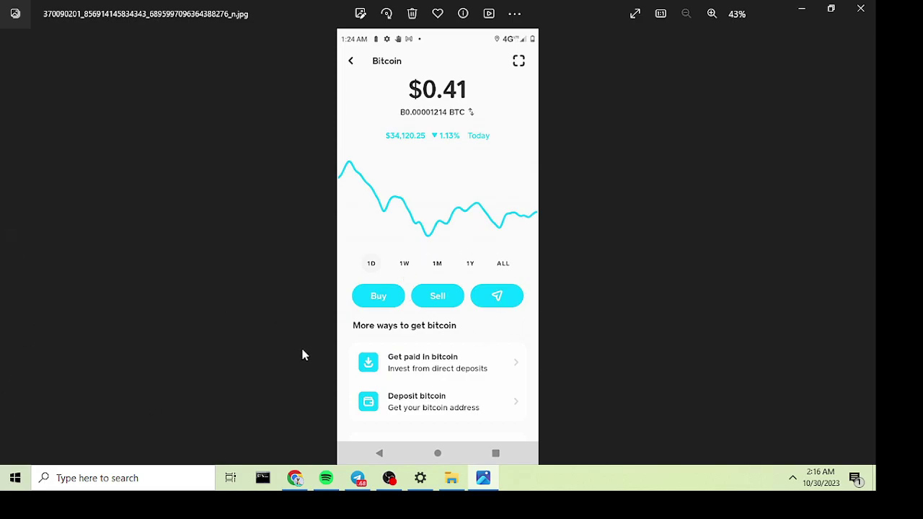
click(801, 8)
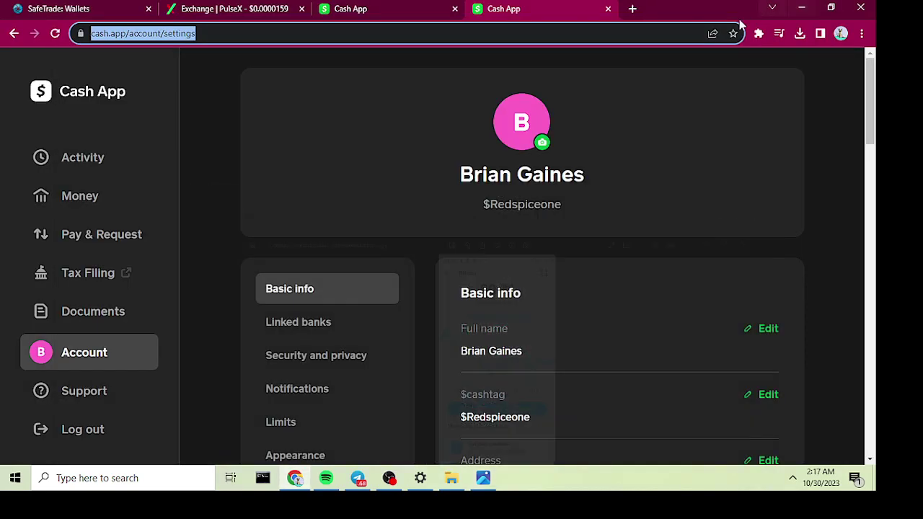
- Go from the Wallets tab to the SafeTrade home page and start trading on PLS/USDT
click(101, 16)
scroll(336, 202, up, 3)
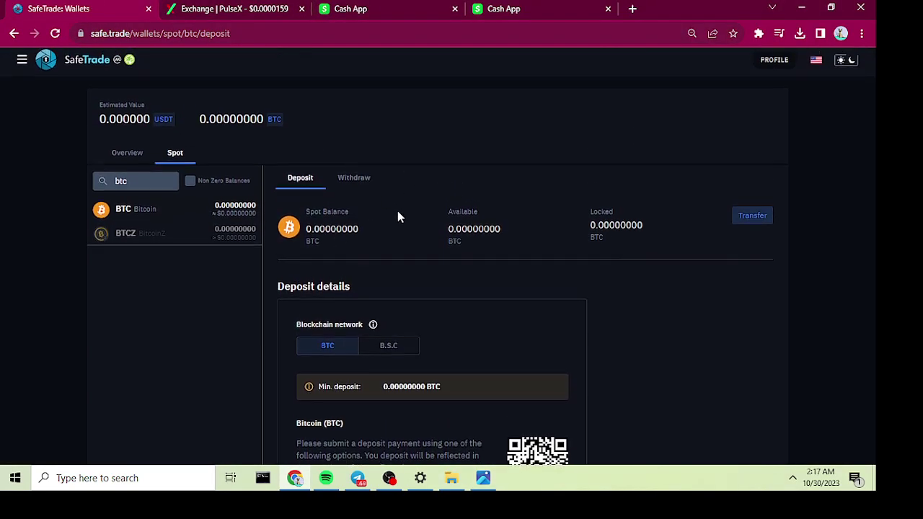
click(75, 64)
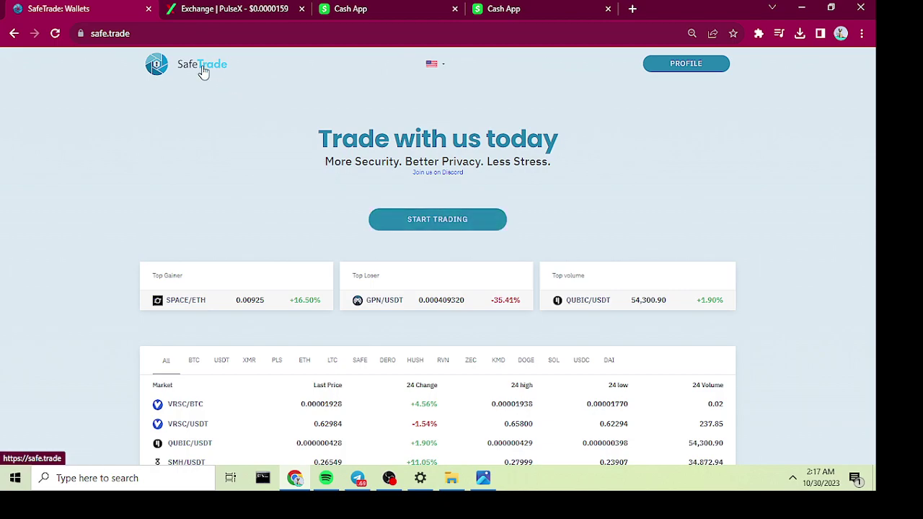
click(451, 225)
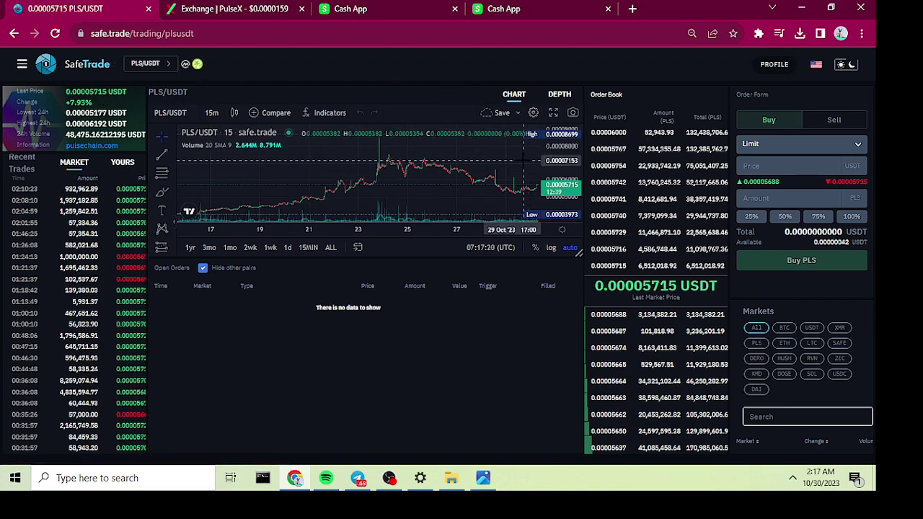
- Filter the markets list to USDT pairs and switch to BTC/USDT
click(165, 65)
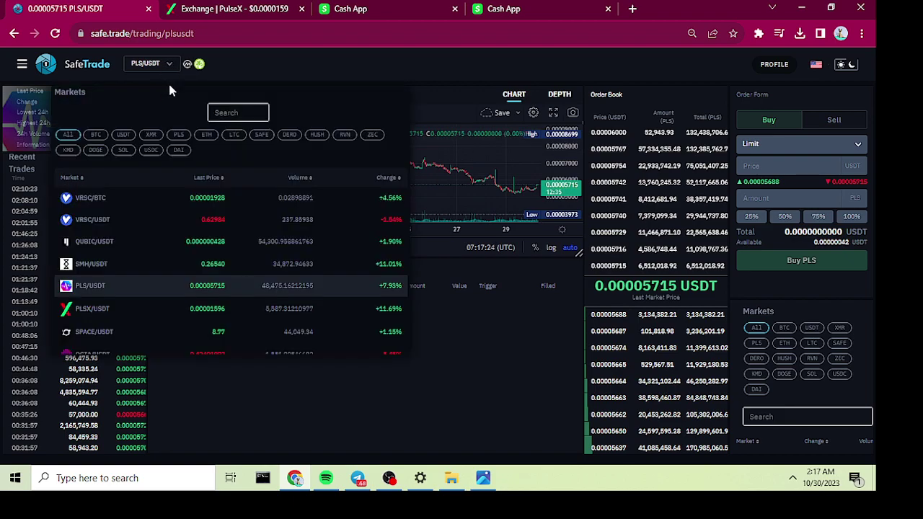
click(122, 137)
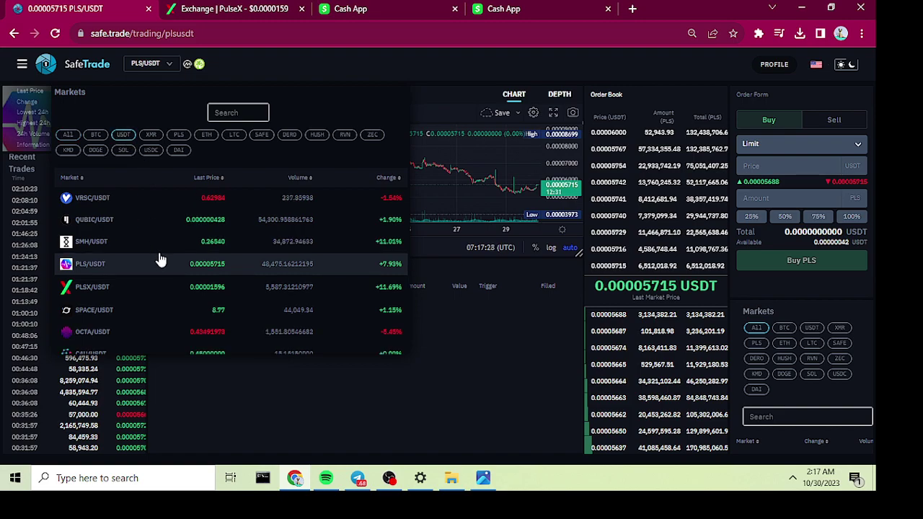
scroll(156, 257, down, 10)
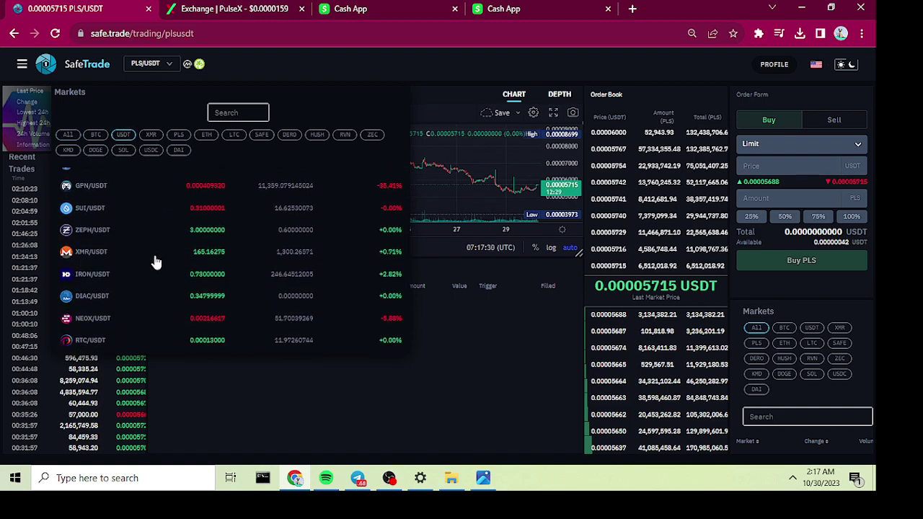
scroll(157, 263, down, 10)
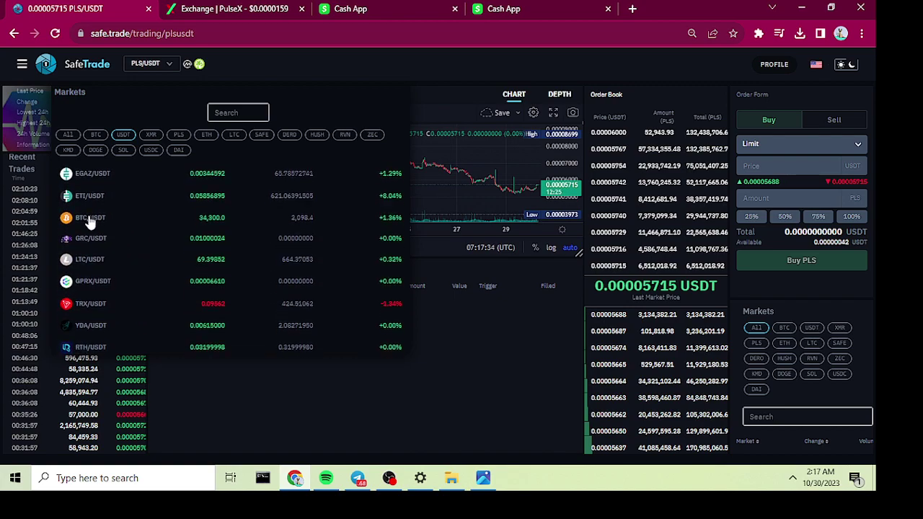
click(90, 219)
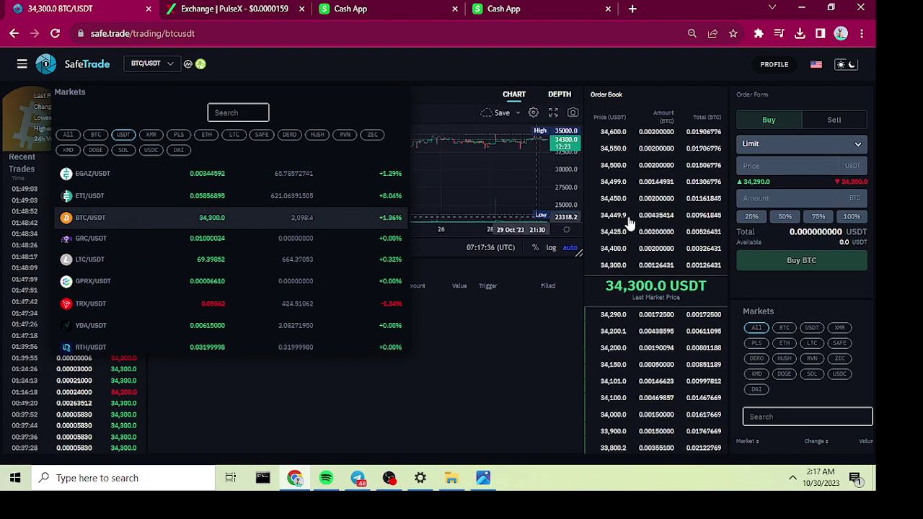
- Set up a Market sell of 0.0028 BTC, totalling about 95.915 USDT
click(835, 121)
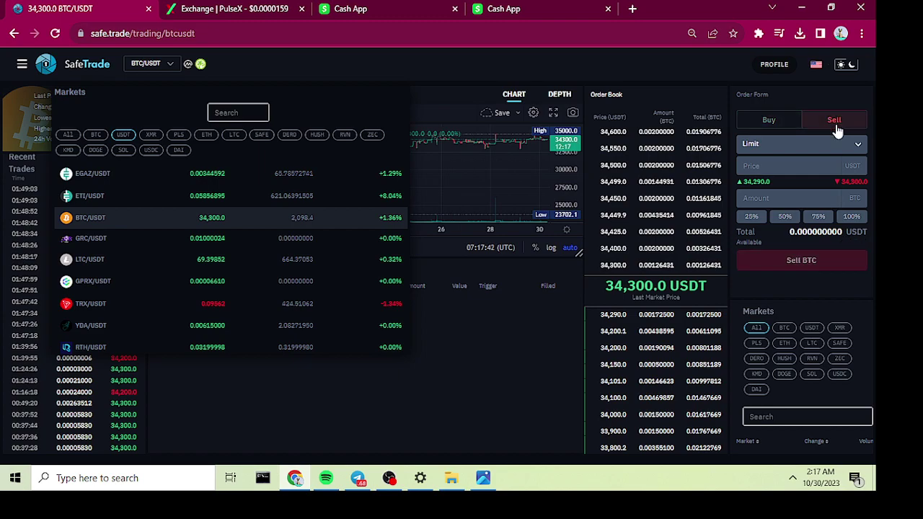
click(834, 143)
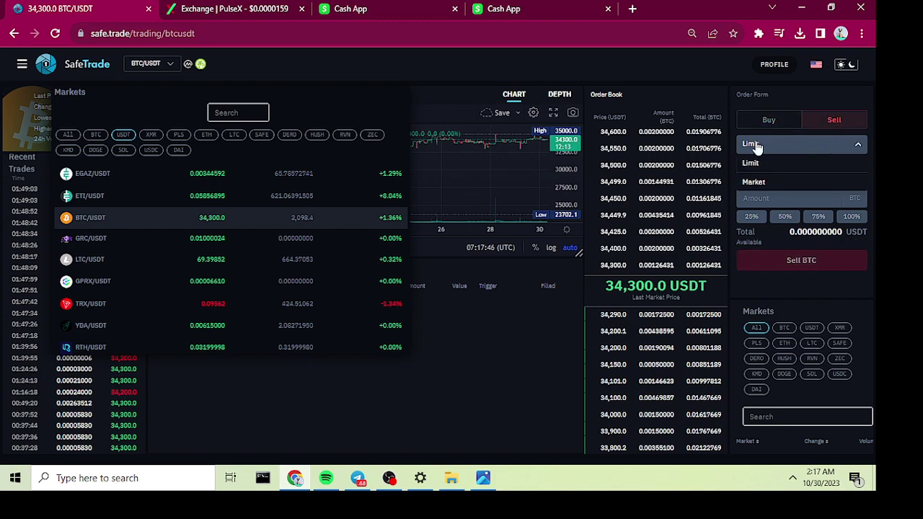
click(761, 182)
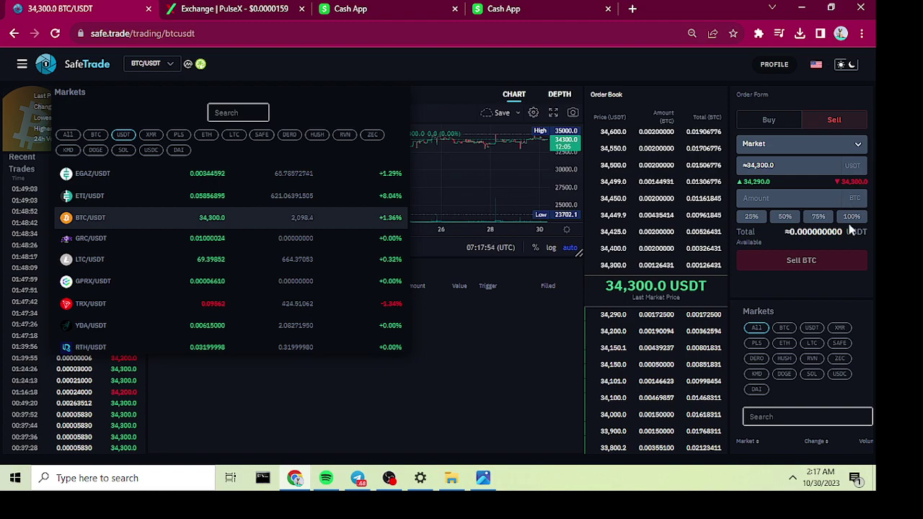
click(781, 200)
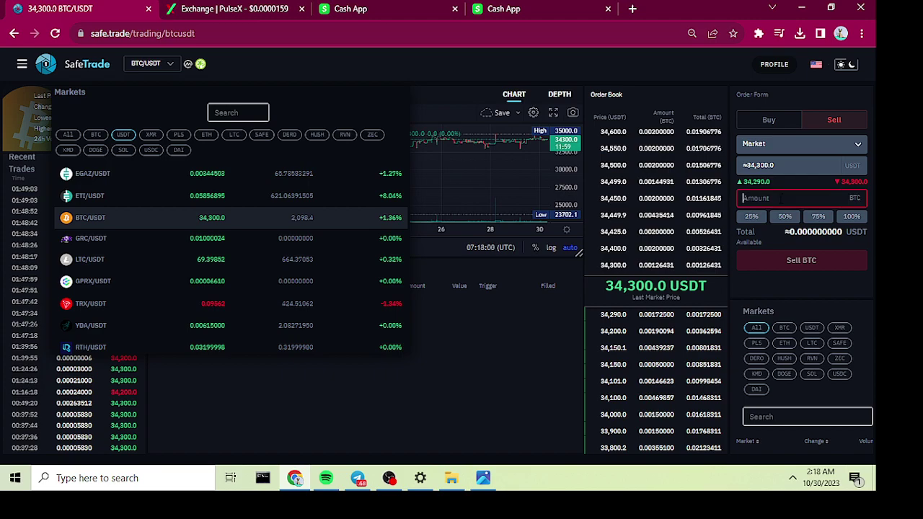
text(0.0028)
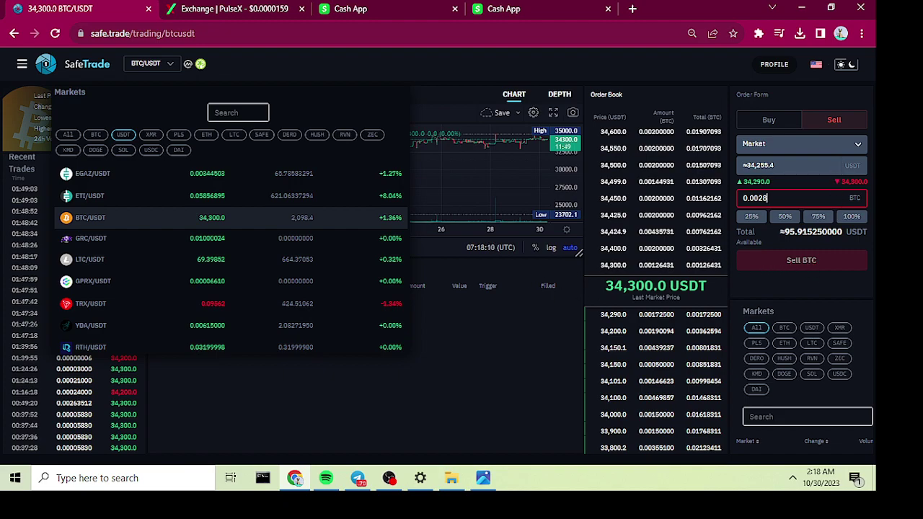
- Filter the markets list to USDT pairs and switch to PLS/USDT
click(171, 66)
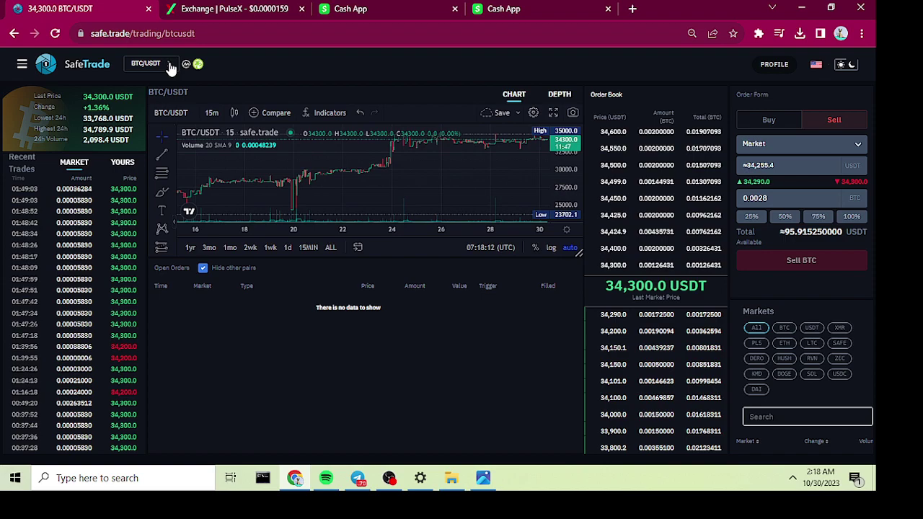
click(171, 67)
click(150, 135)
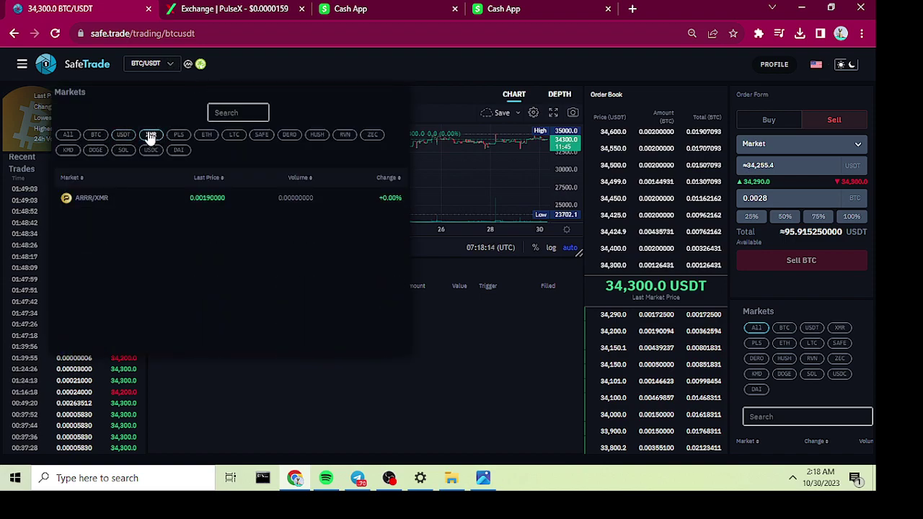
click(124, 135)
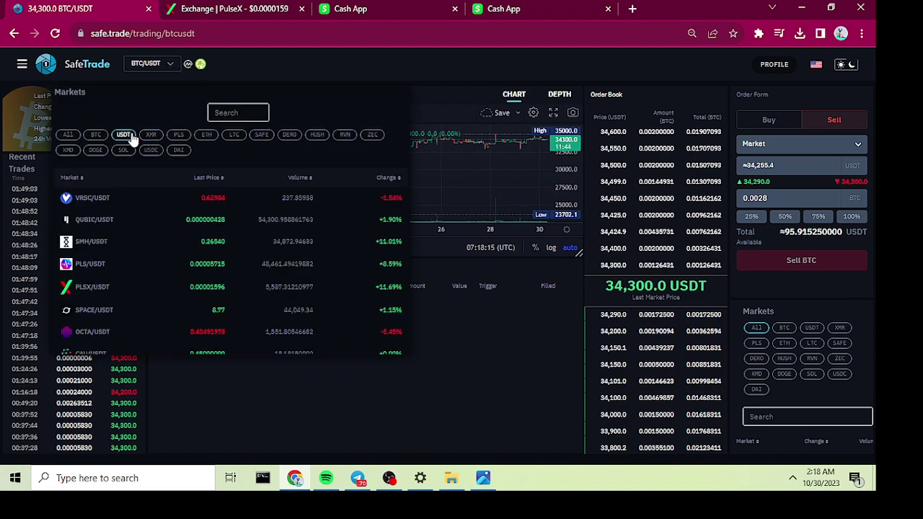
click(90, 265)
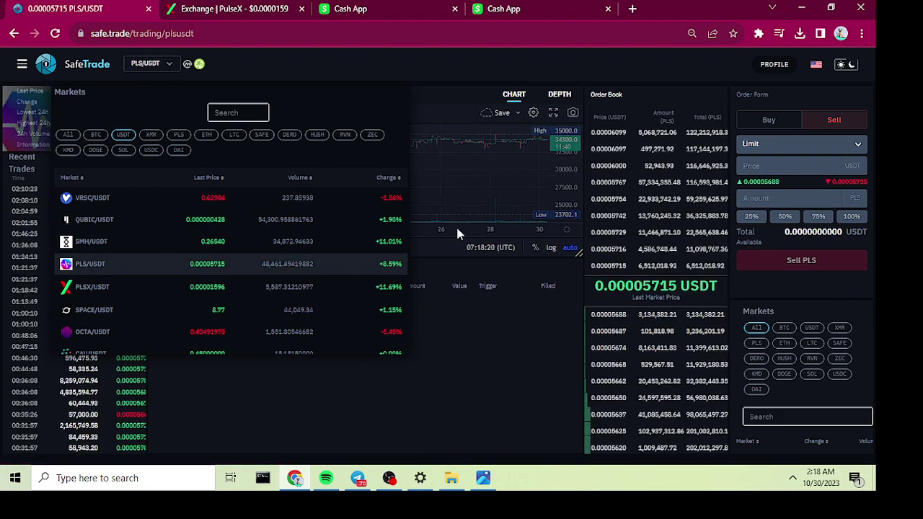
- Set the PLS sell order type to Market and close the markets list
click(852, 146)
click(776, 182)
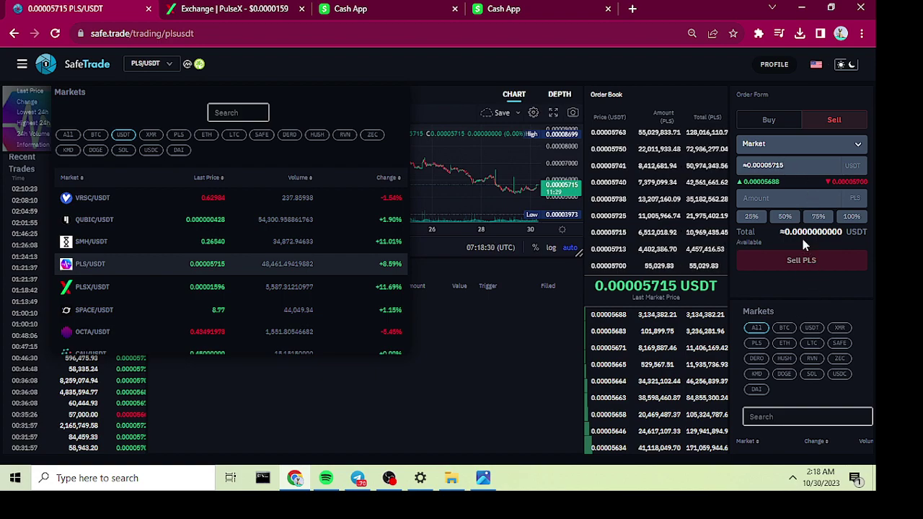
click(814, 144)
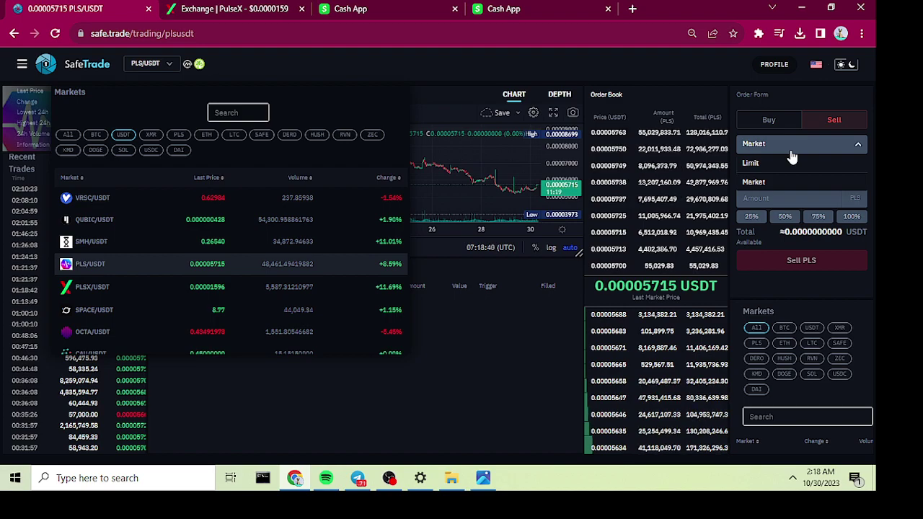
click(779, 183)
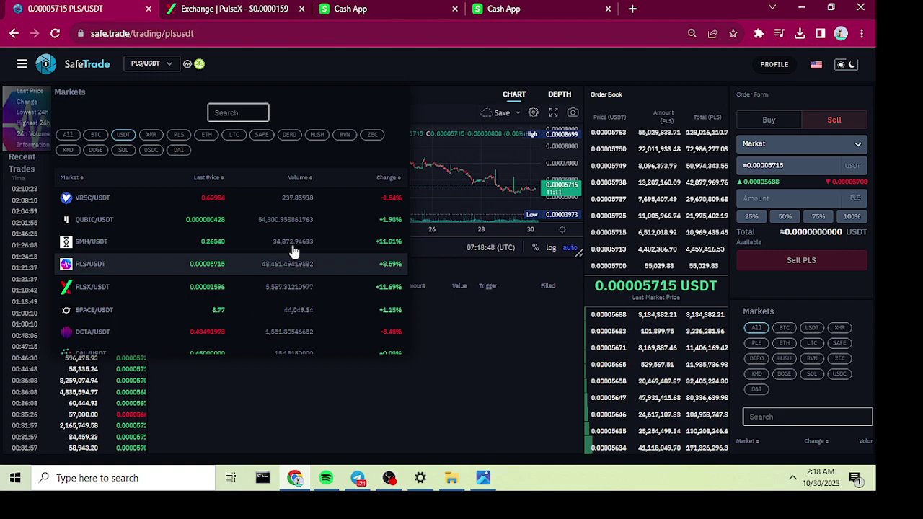
click(167, 64)
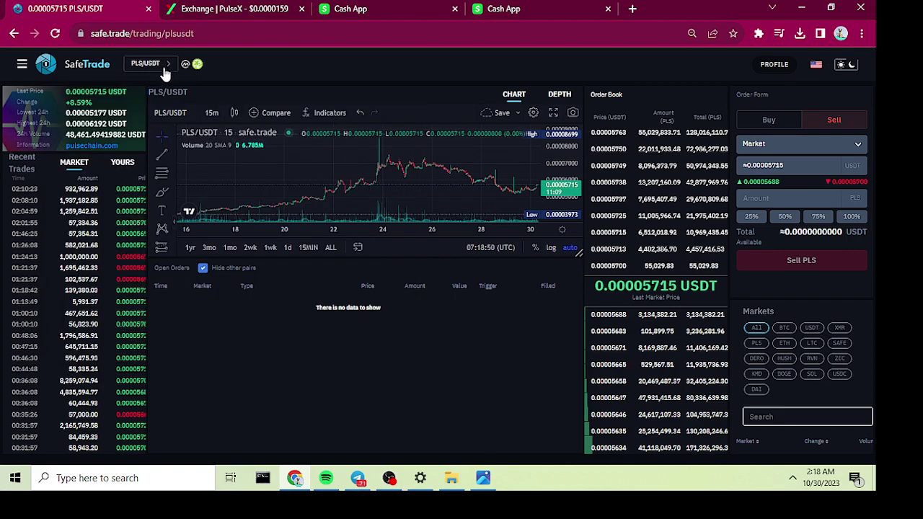
- Search 'pls' in the Spot wallets and open the PLS deposit page with its 800 PLS minimum
click(22, 67)
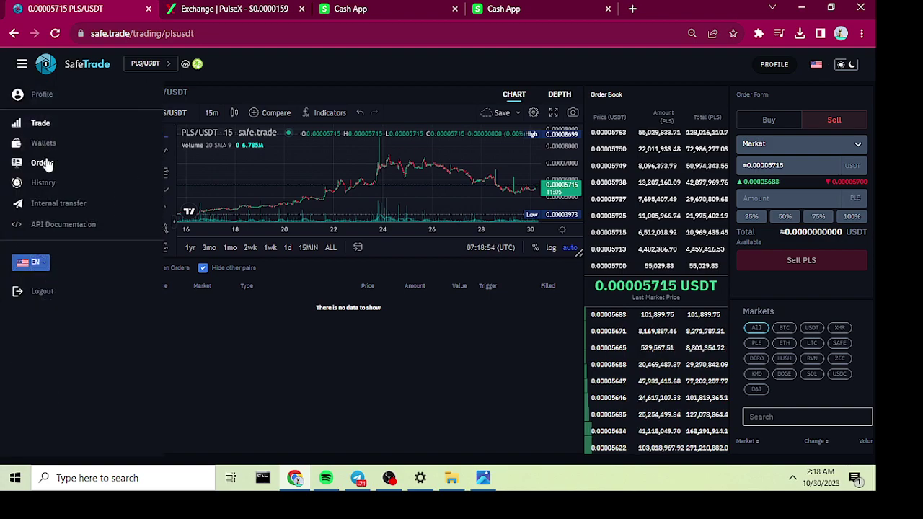
click(43, 143)
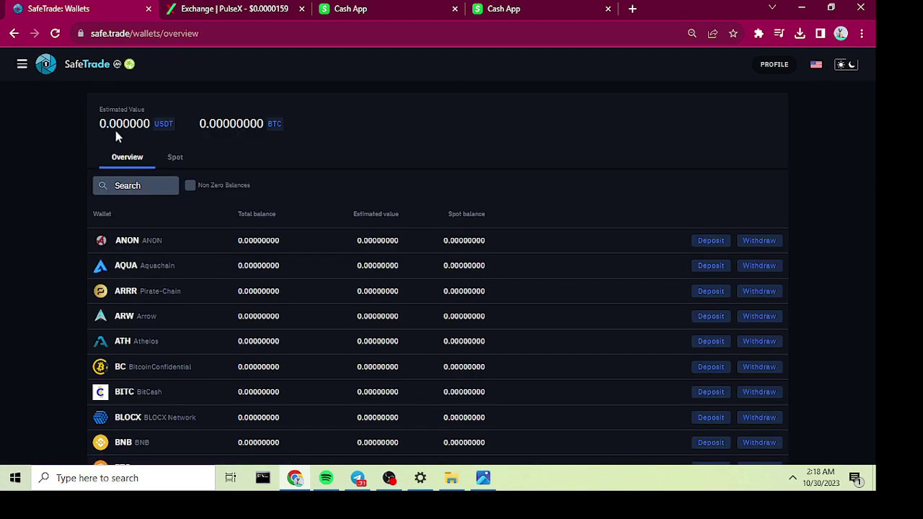
click(178, 160)
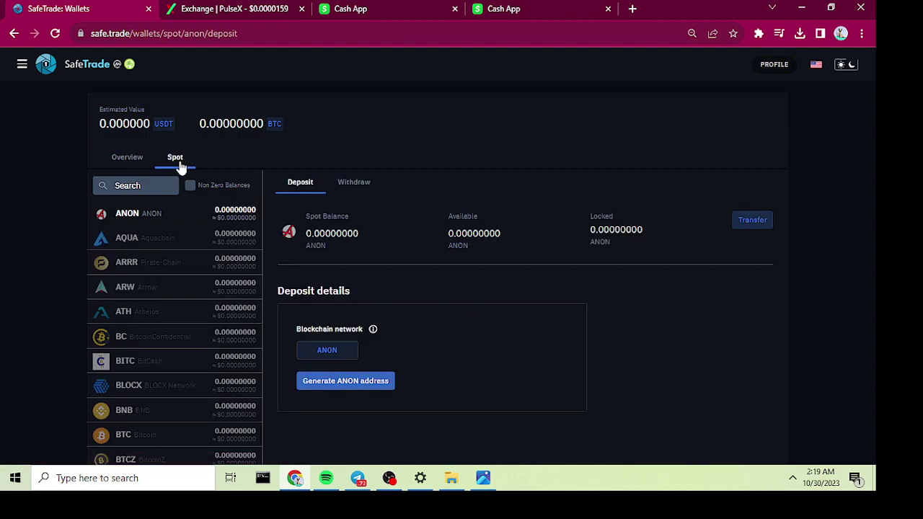
click(145, 184)
text(pls)
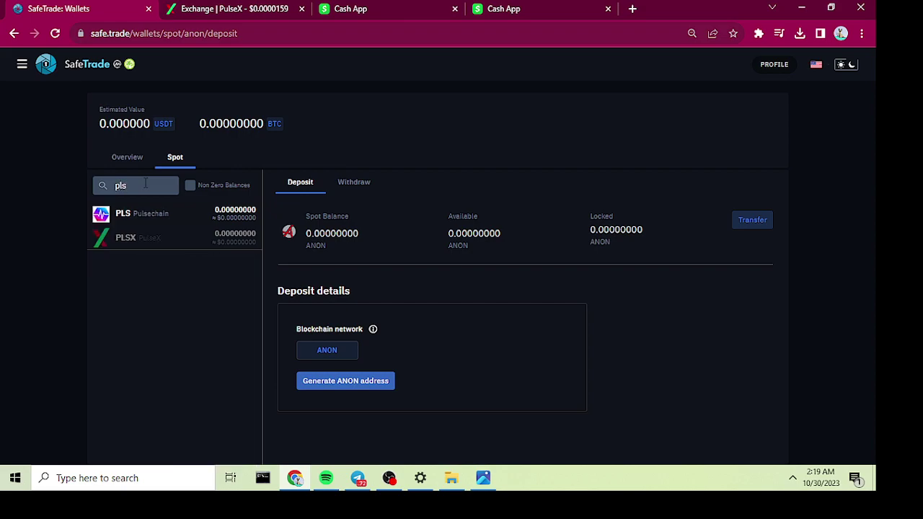
click(135, 216)
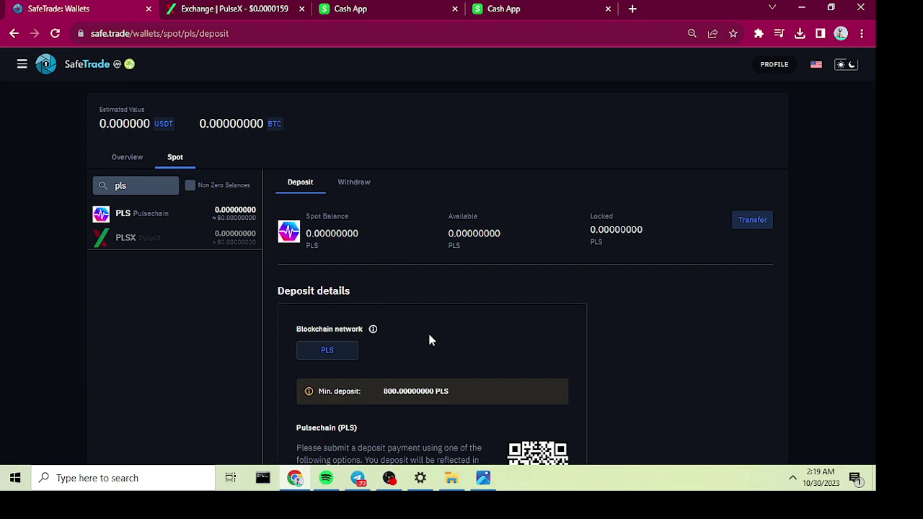
scroll(429, 340, down, 2)
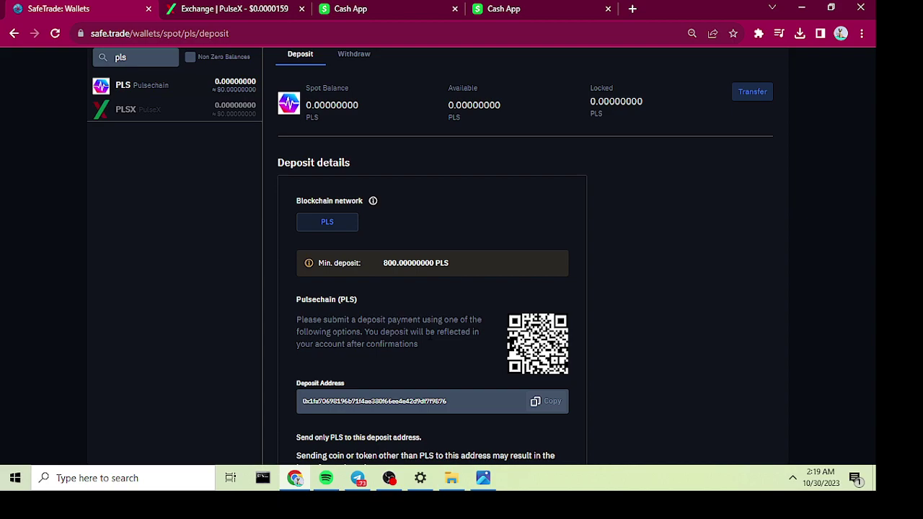
scroll(430, 334, up, 2)
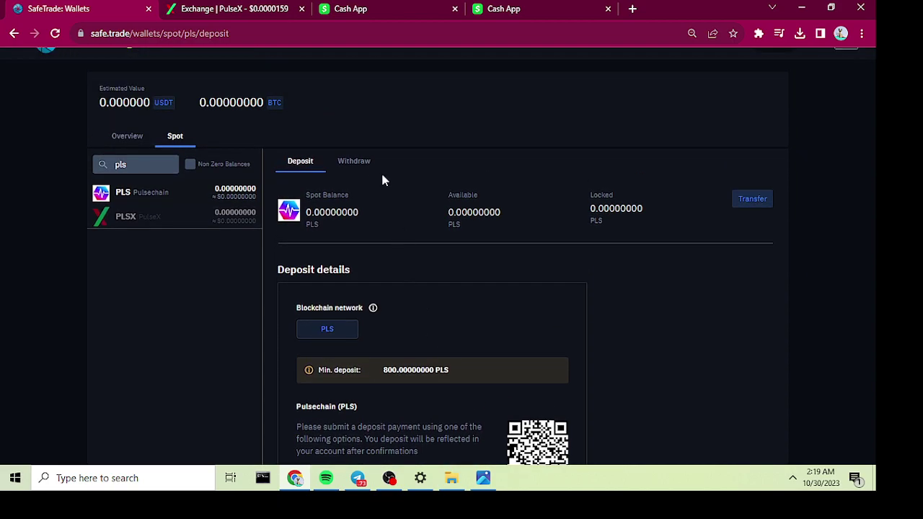
- Fill the PLS withdrawal amount with the full balance using All, then go to the PulseX swap page
click(362, 163)
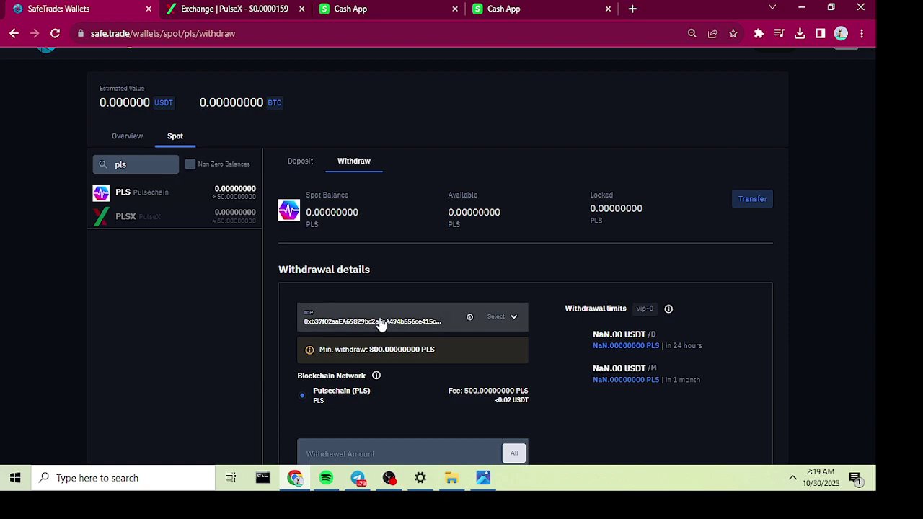
scroll(386, 334, down, 2)
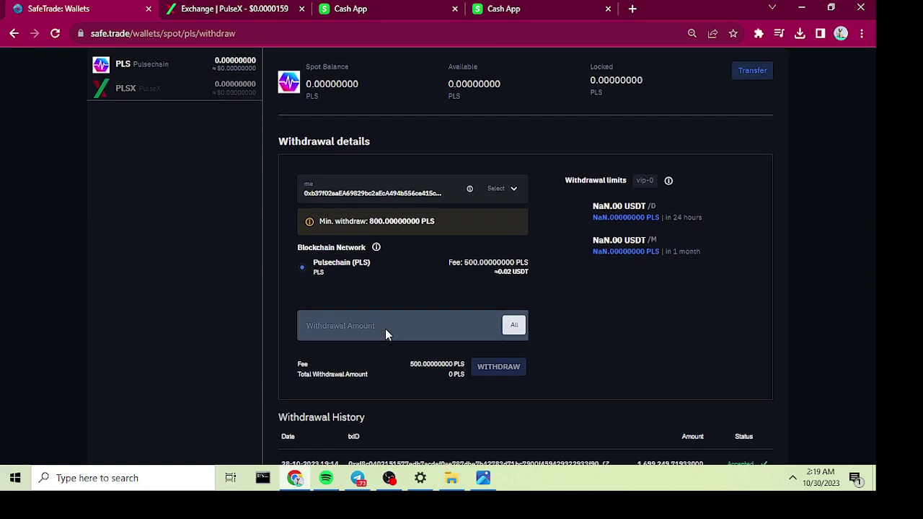
click(511, 326)
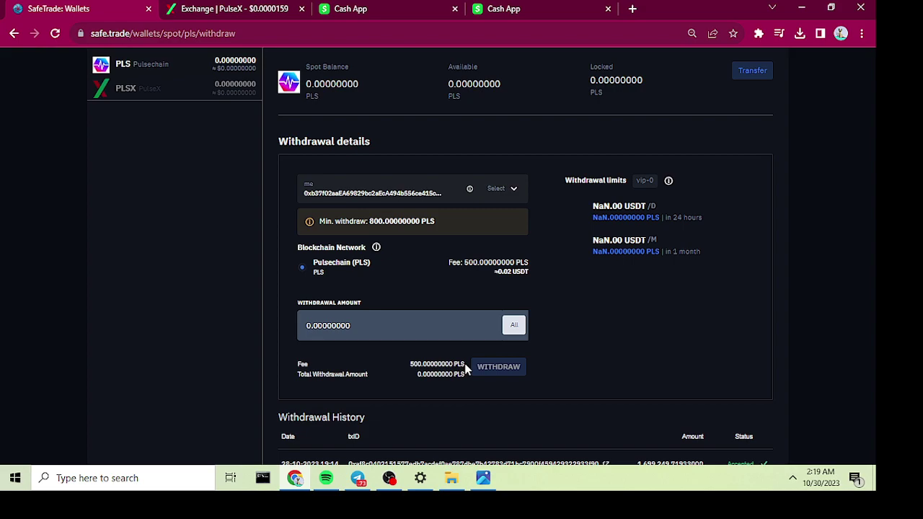
scroll(466, 368, up, 2)
scroll(466, 367, down, 3)
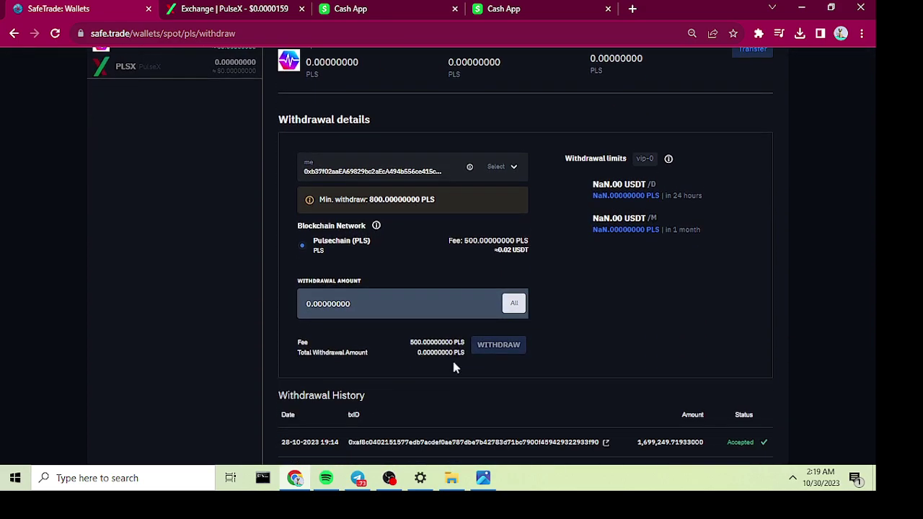
click(238, 8)
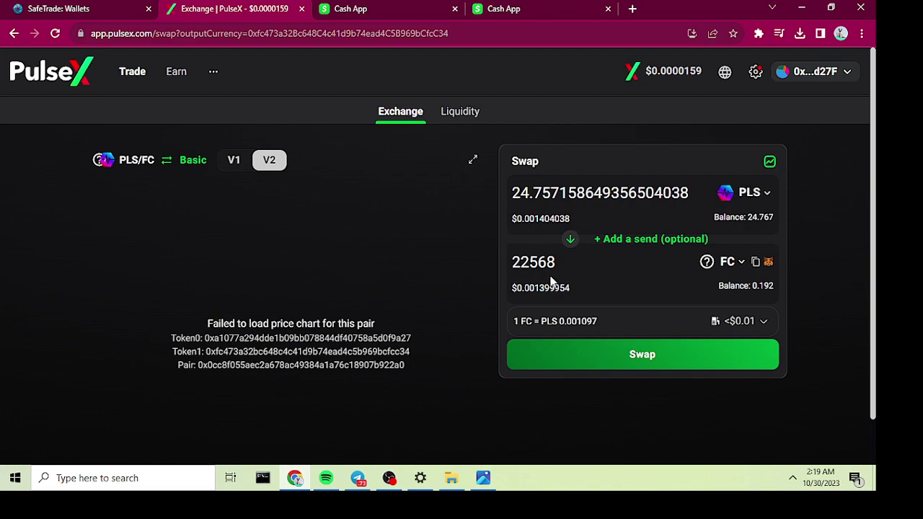
- Copy FC's contract address and paste it into the token search, keeping 24.757 PLS for 22568 FC
click(744, 262)
click(745, 261)
click(757, 263)
click(737, 264)
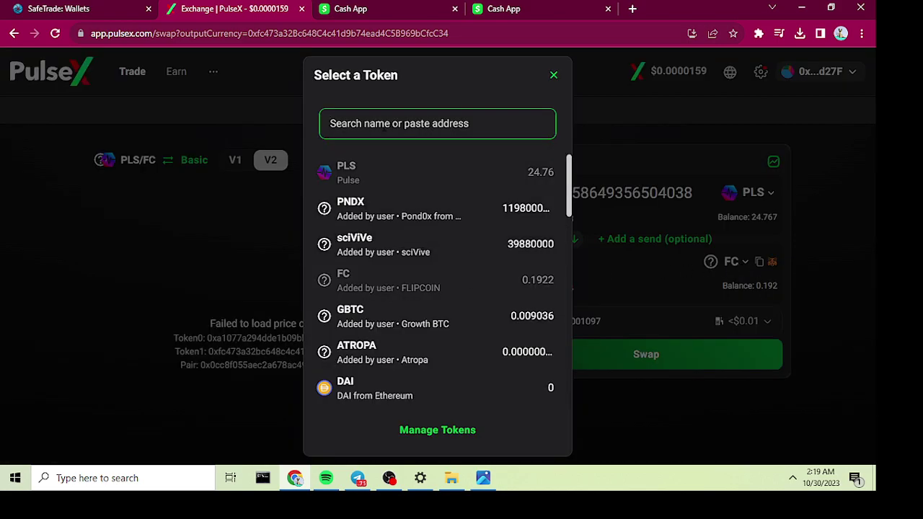
right_click(383, 122)
click(411, 210)
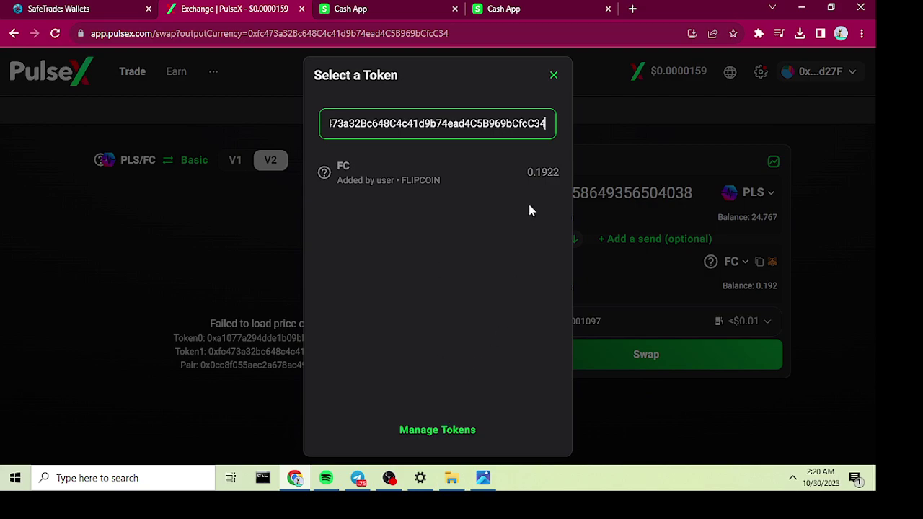
click(671, 132)
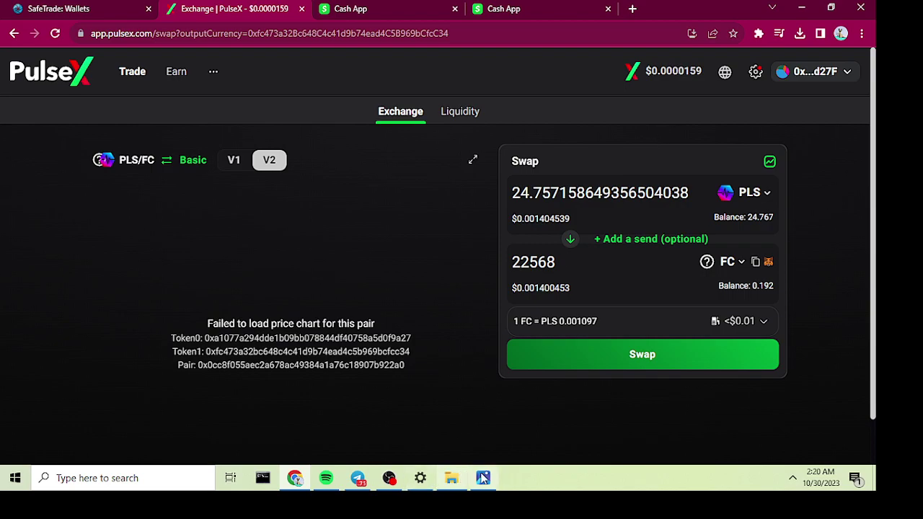
mouse_move(439, 481)
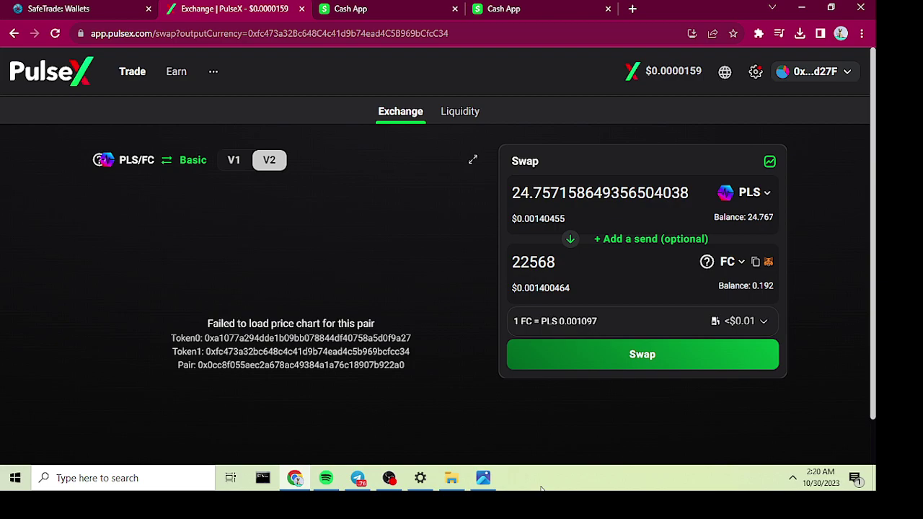
- Bring the OBS Studio window to the front from the taskbar
click(393, 481)
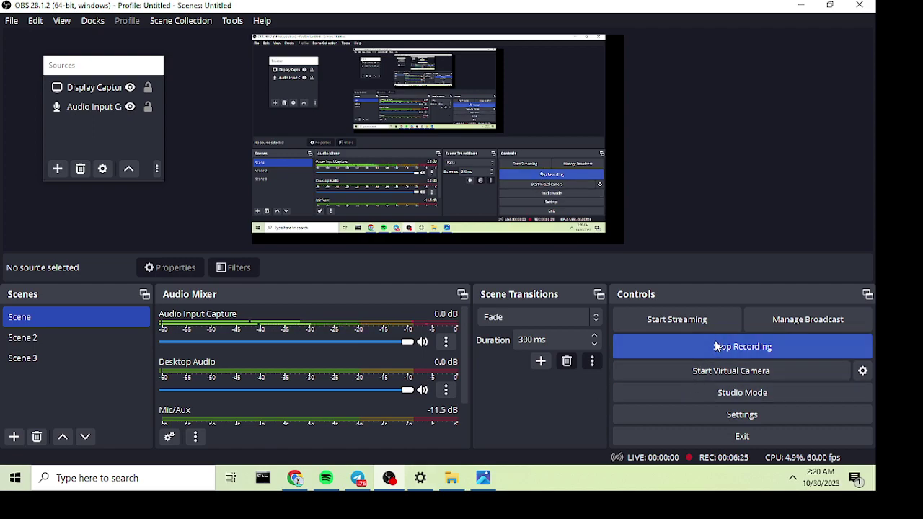